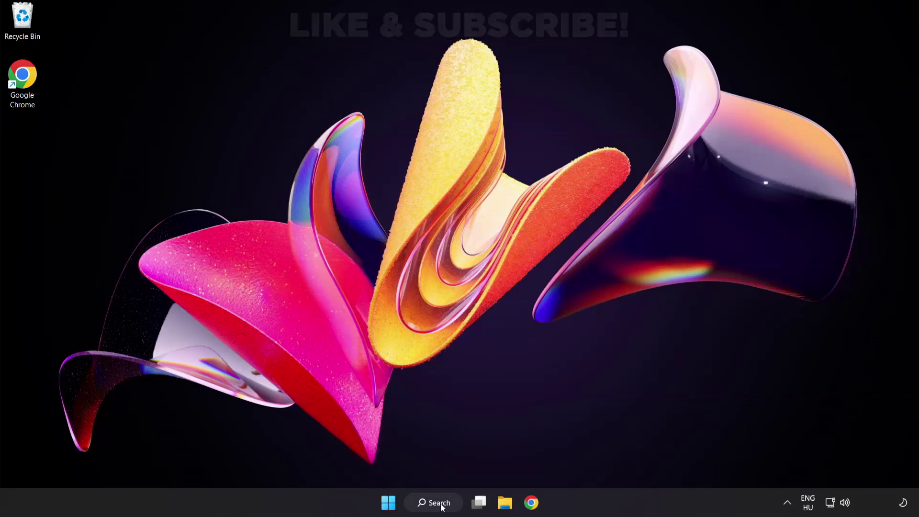
- Search Windows for 'device manager'
{"action": "left_click", "coordinate": [445, 509]}
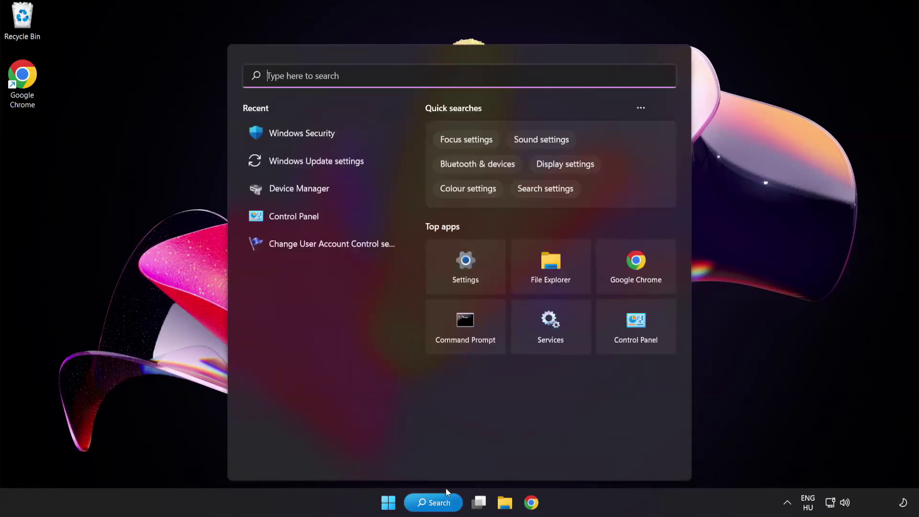
{"action": "type", "text": "device manager"}
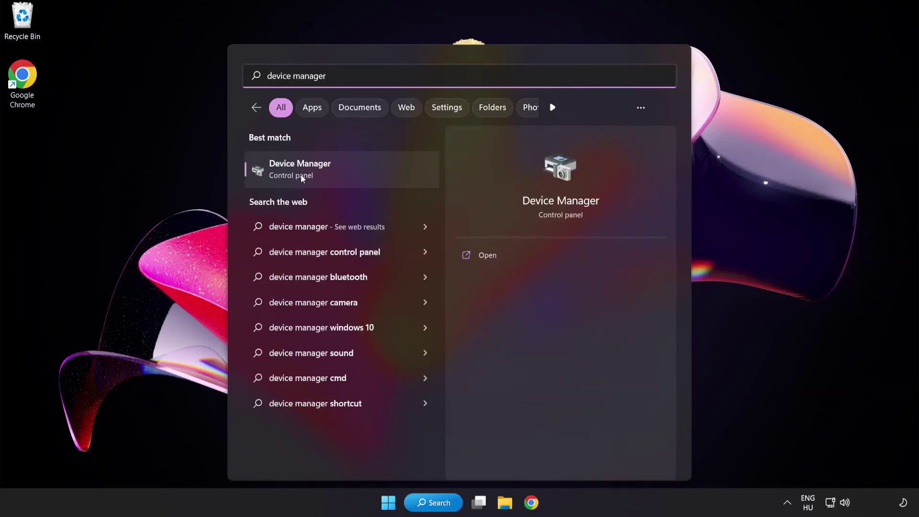
- Launch Device Manager, expand Display adapters and start a driver update for VMware SVGA 3D
{"action": "left_click", "coordinate": [367, 172]}
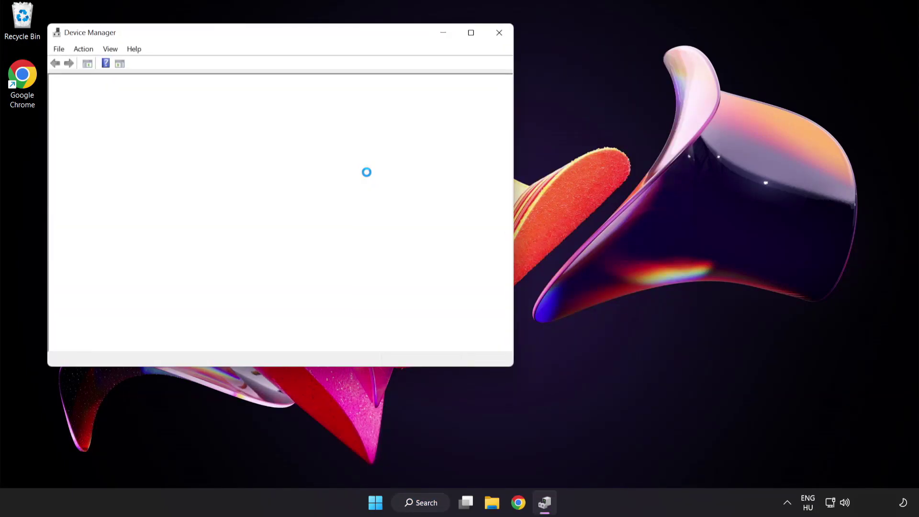
{"action": "left_click_drag", "start_coordinate": [296, 37], "coordinate": [450, 95]}
{"action": "left_click", "coordinate": [230, 197]}
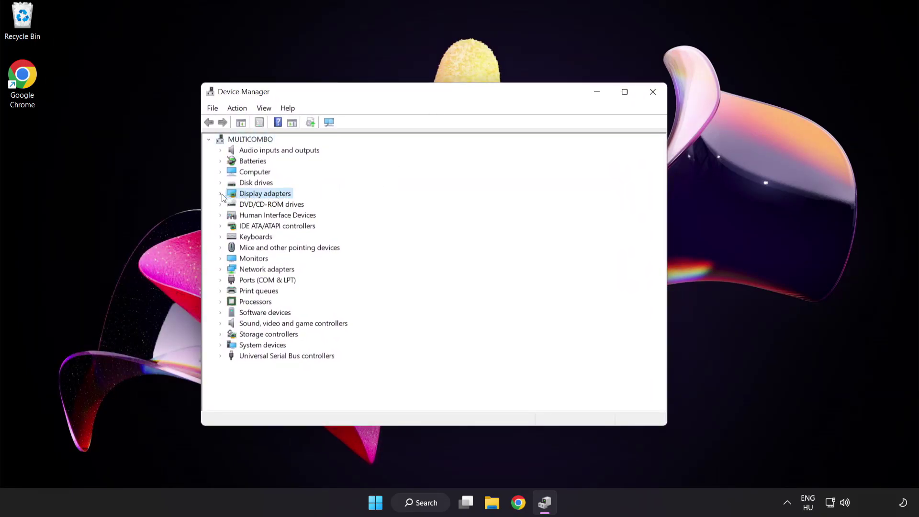
{"action": "left_click", "coordinate": [221, 194]}
{"action": "left_click", "coordinate": [255, 206]}
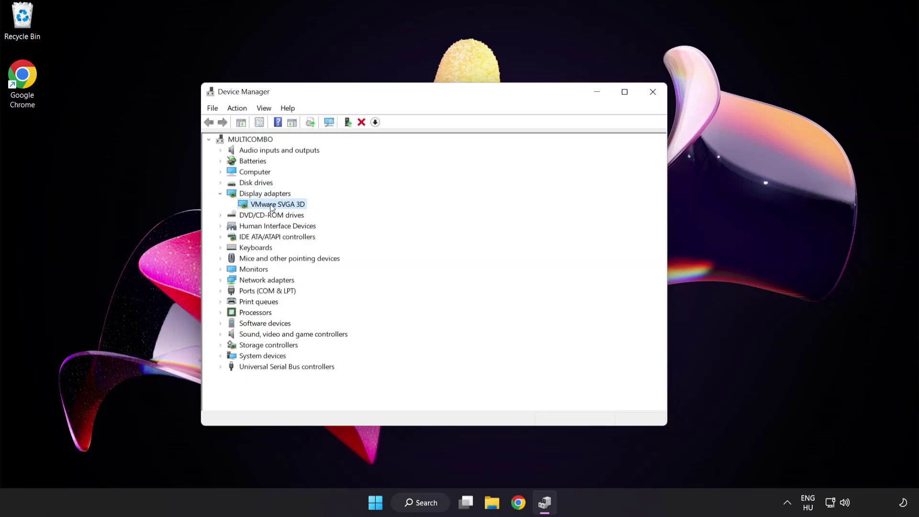
{"action": "right_click", "coordinate": [270, 204]}
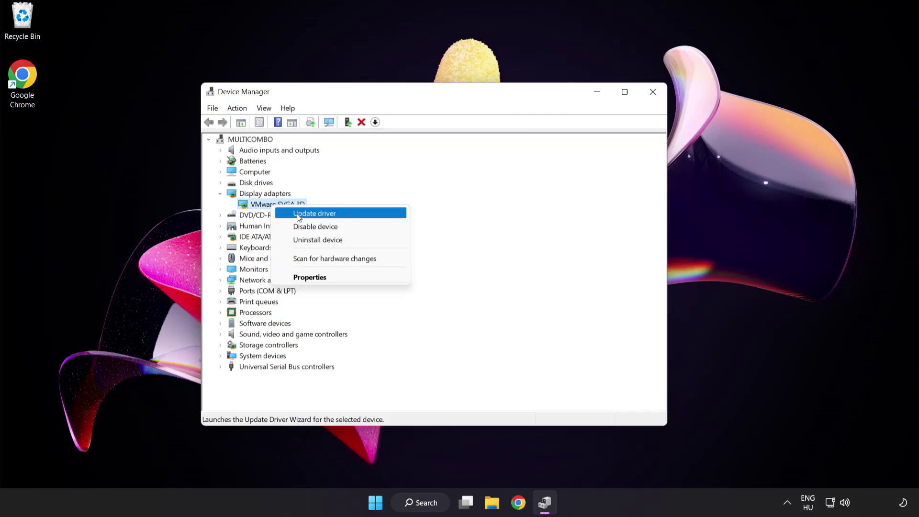
{"action": "left_click", "coordinate": [357, 215]}
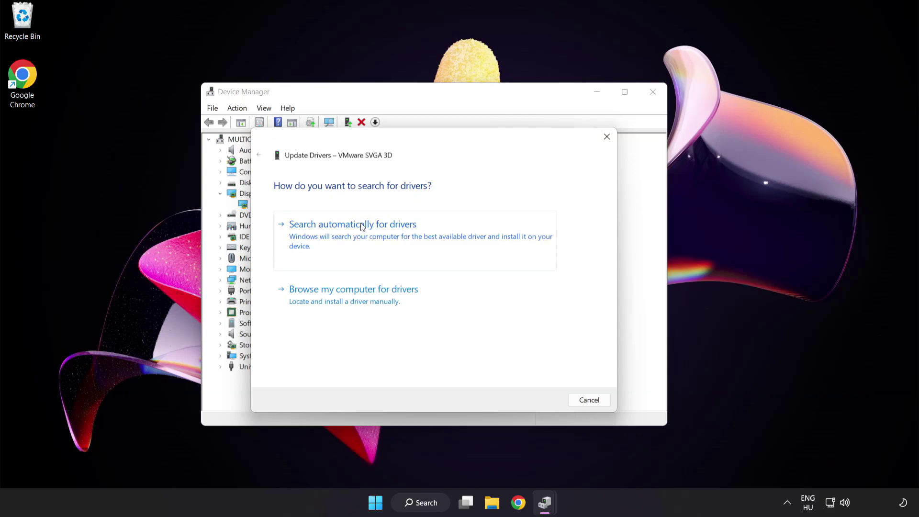
- Search automatically for a VMware SVGA 3D driver, confirm the best one is installed, then close Device Manager
{"action": "left_click", "coordinate": [400, 236]}
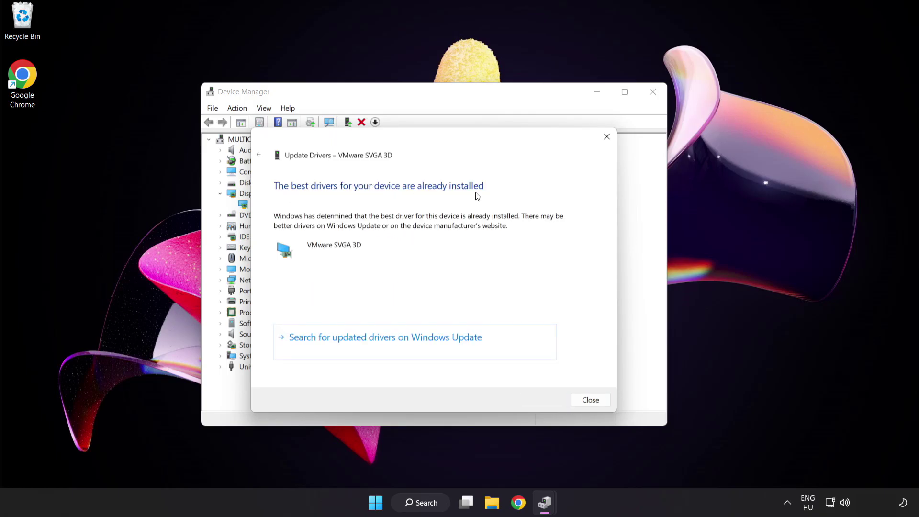
{"action": "left_click", "coordinate": [590, 401]}
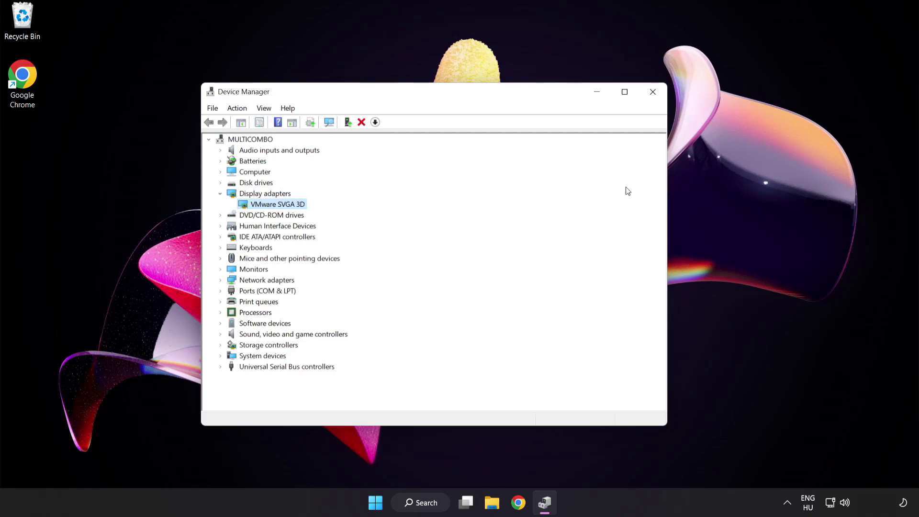
{"action": "left_click", "coordinate": [652, 94]}
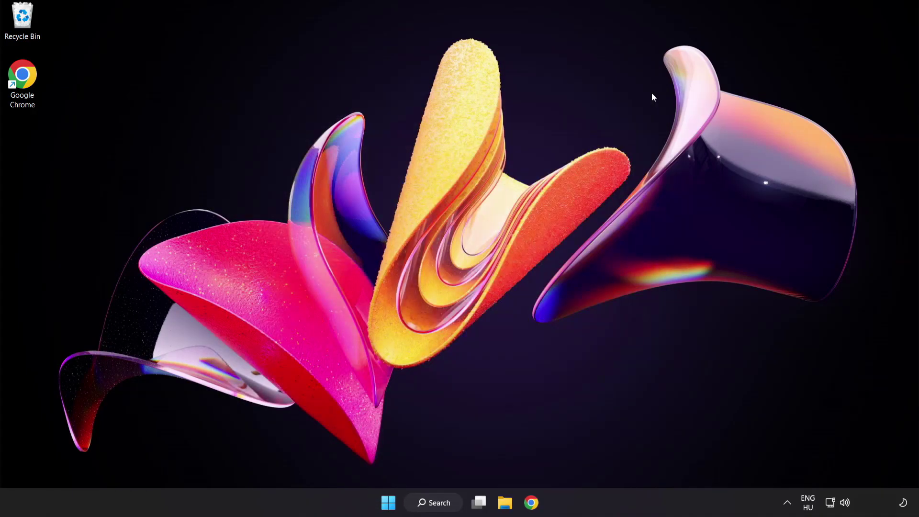
- Search for 'update' and open the Windows Update settings page
{"action": "left_click", "coordinate": [445, 504]}
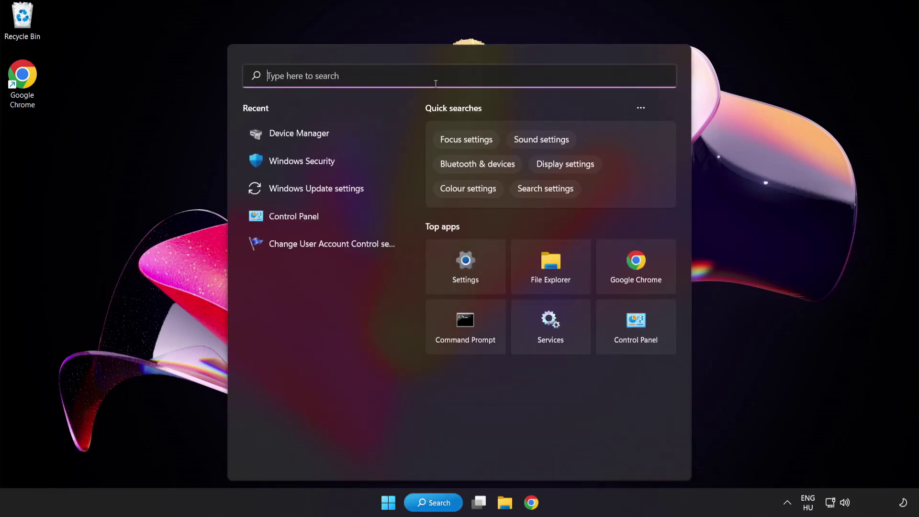
{"action": "type", "text": "update"}
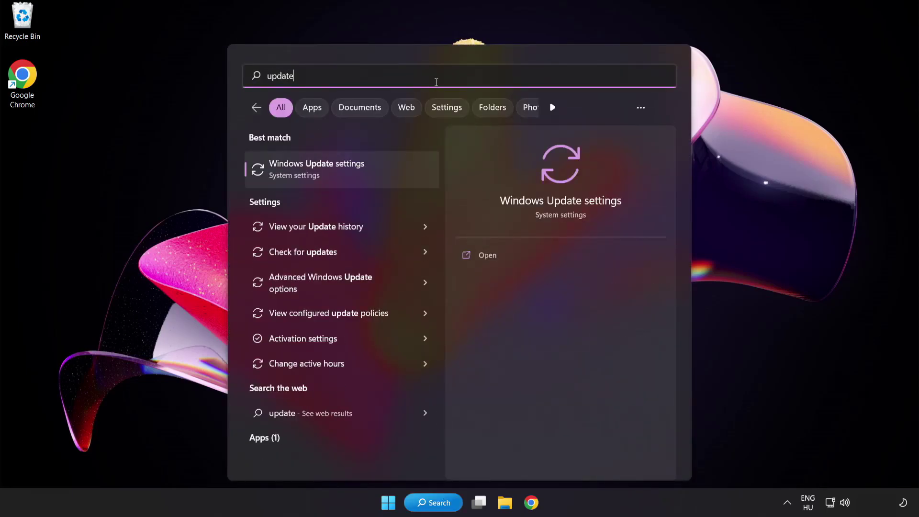
{"action": "left_click", "coordinate": [351, 174]}
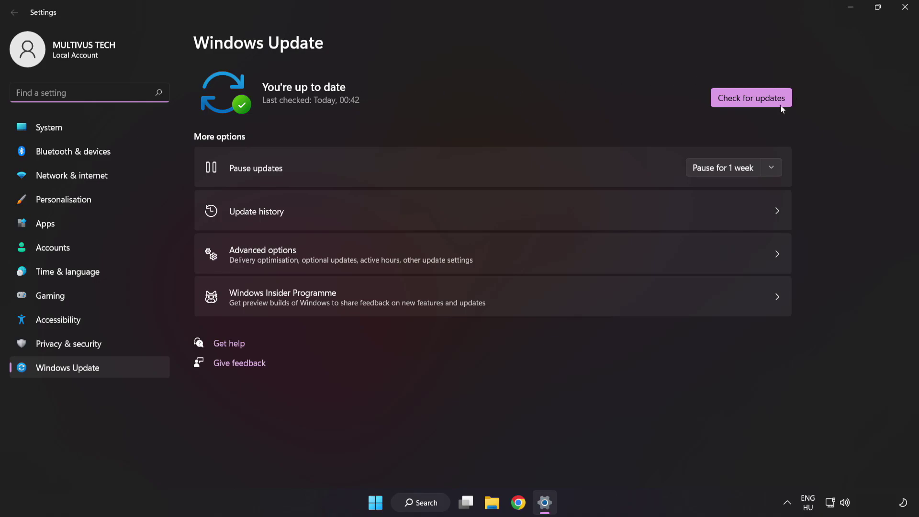
- Run a fresh update check confirming the PC is up to date, then close Settings
{"action": "left_click", "coordinate": [749, 105]}
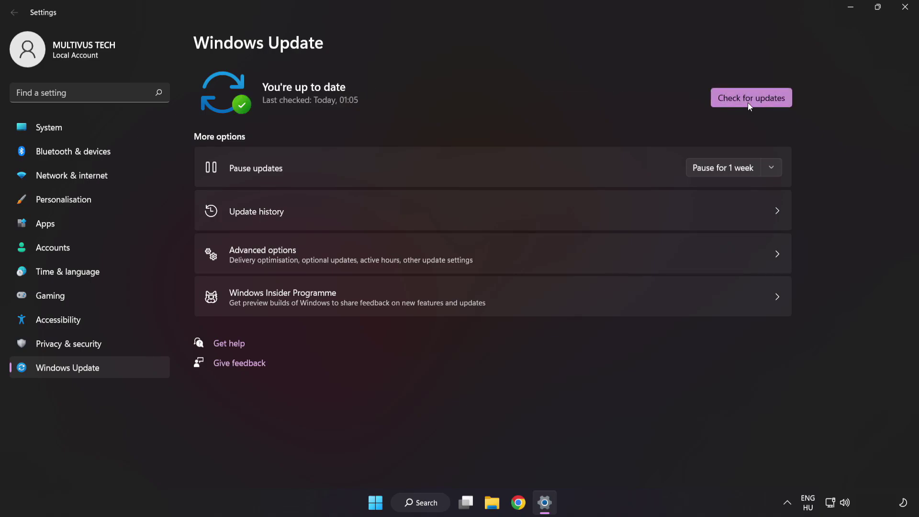
{"action": "left_click", "coordinate": [905, 13]}
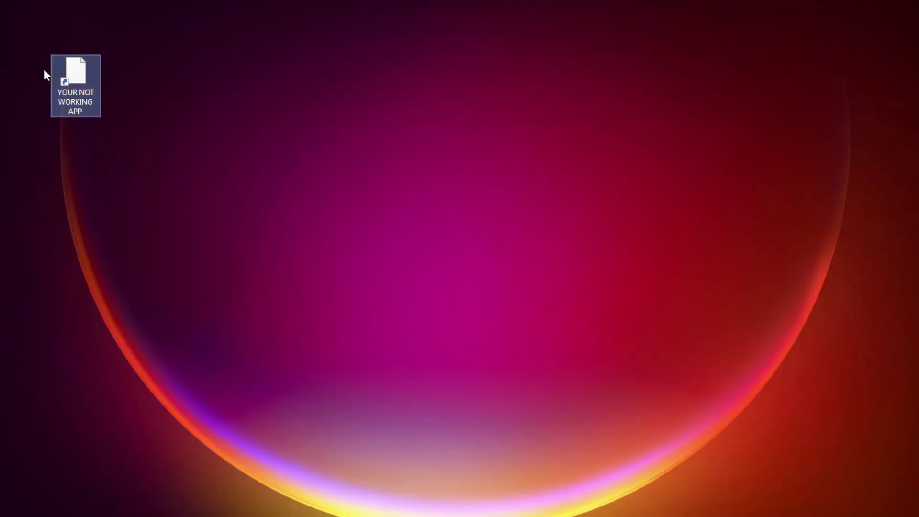
- Open the YOUR NOT WORKING APP shortcut's Properties on its Compatibility tab
{"action": "right_click", "coordinate": [74, 68]}
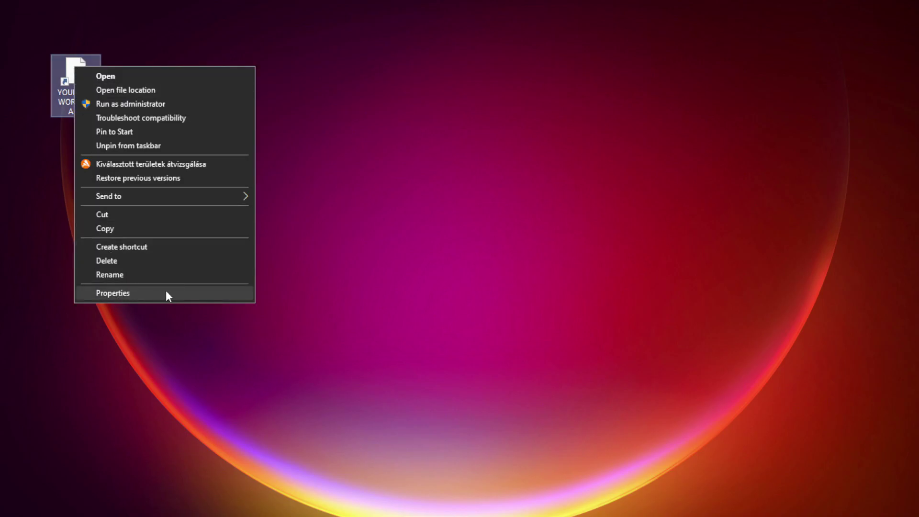
{"action": "left_click", "coordinate": [186, 293]}
{"action": "left_click_drag", "start_coordinate": [203, 77], "coordinate": [463, 102]}
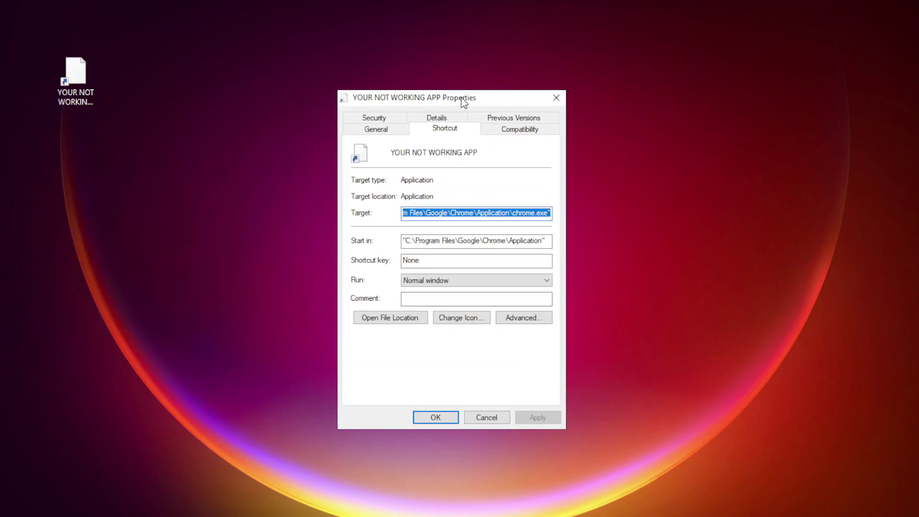
{"action": "left_click", "coordinate": [540, 136]}
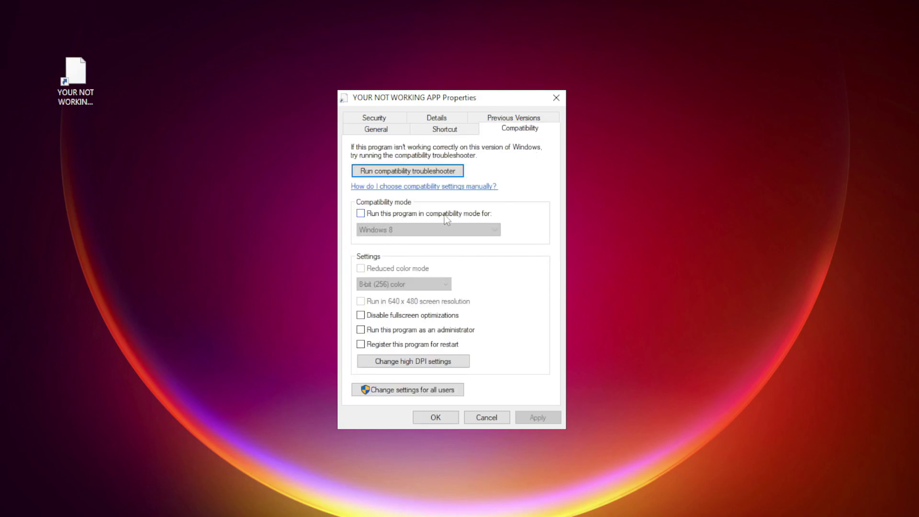
- Run the shortcut in Windows 8 compatibility mode as administrator, and apply the changes
{"action": "left_click", "coordinate": [373, 214]}
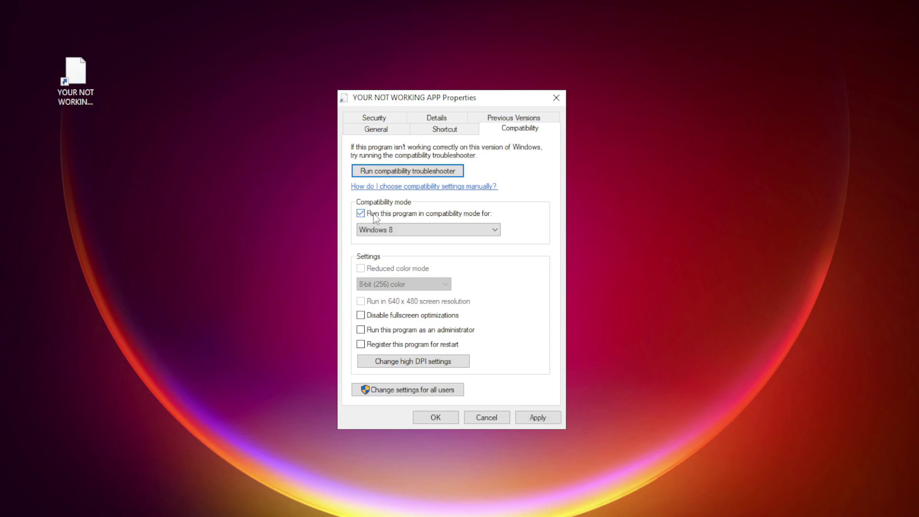
{"action": "left_click", "coordinate": [376, 230]}
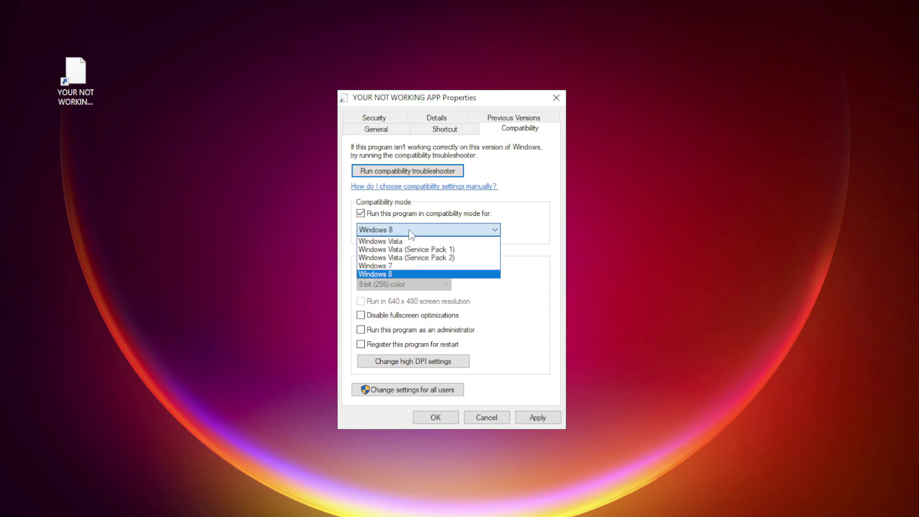
{"action": "left_click", "coordinate": [401, 273]}
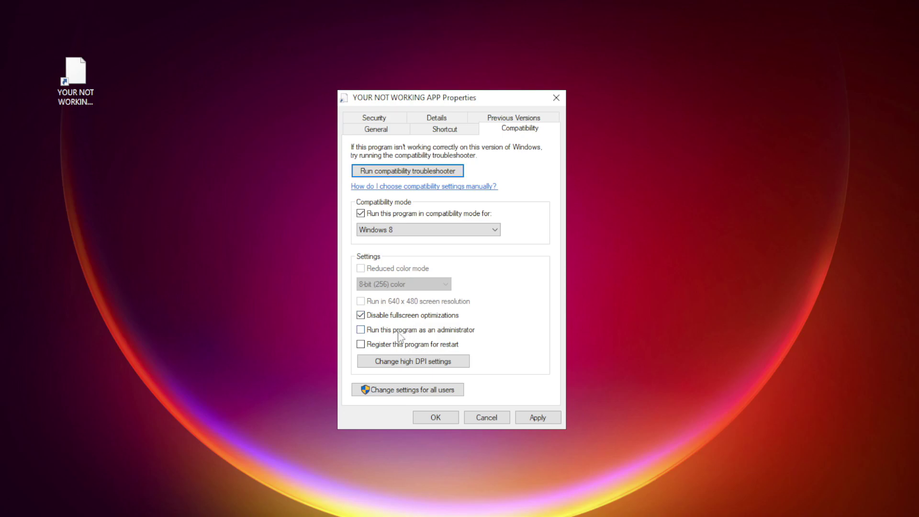
{"action": "left_click", "coordinate": [389, 333]}
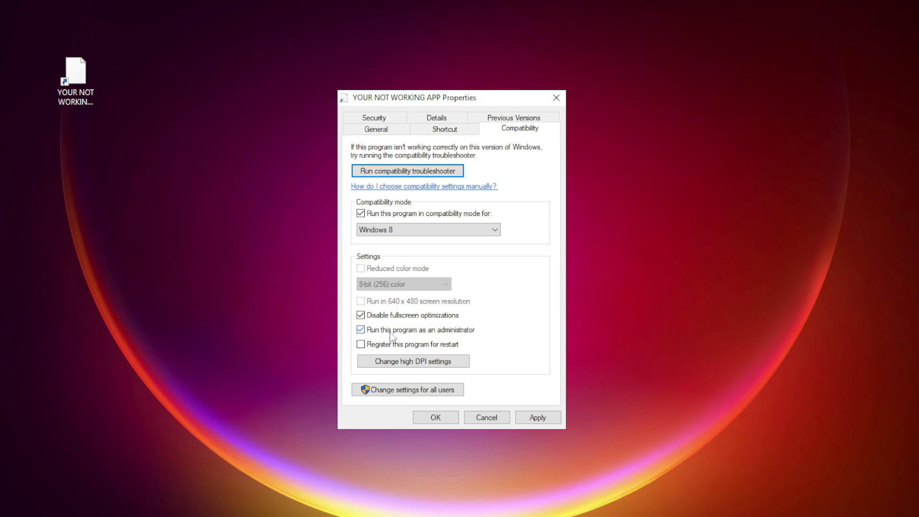
{"action": "left_click", "coordinate": [537, 417]}
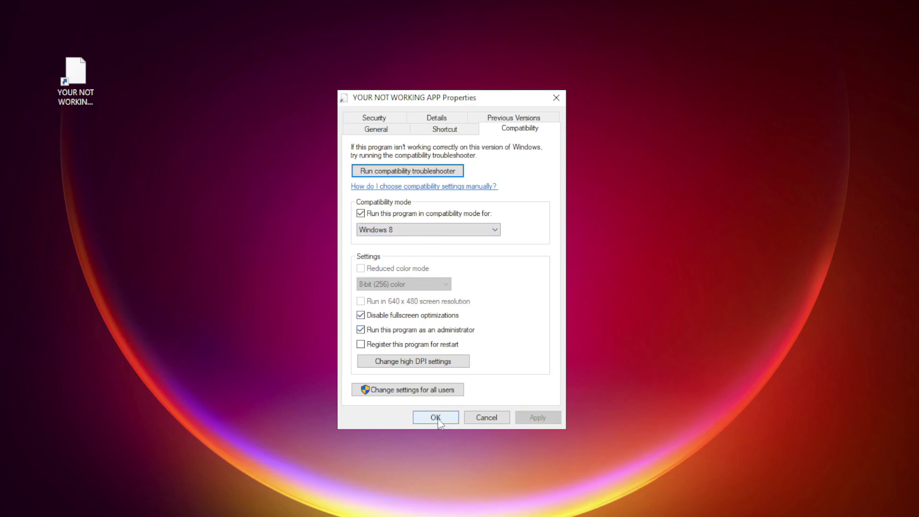
{"action": "left_click", "coordinate": [436, 422]}
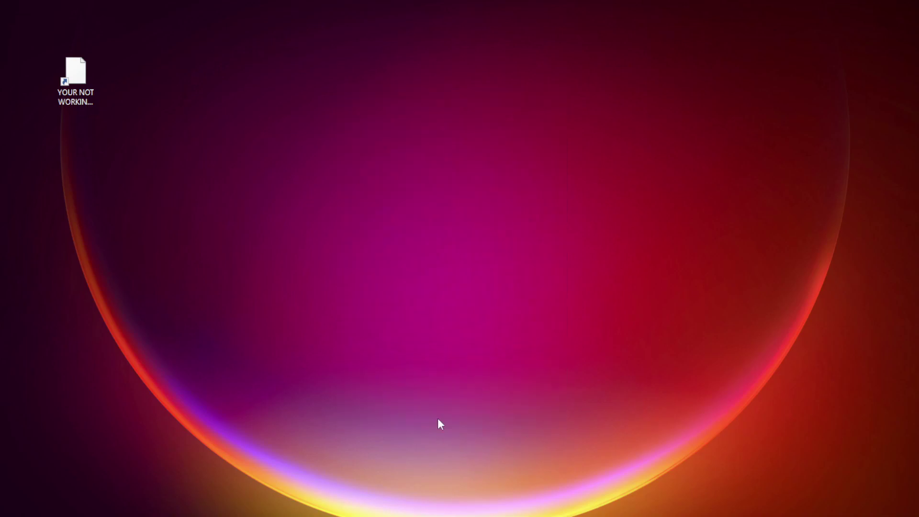
- Launch Task Manager from the Start button's quick-access menu
{"action": "left_click", "coordinate": [70, 82]}
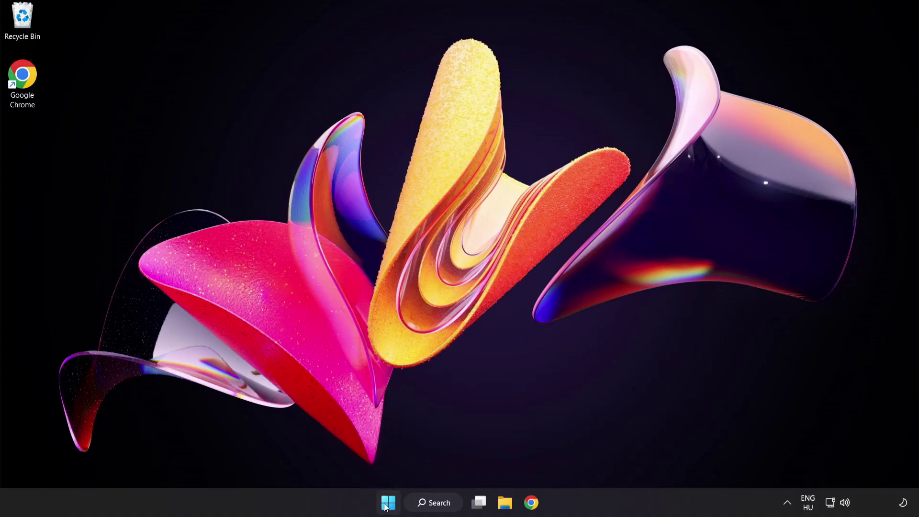
{"action": "right_click", "coordinate": [392, 506]}
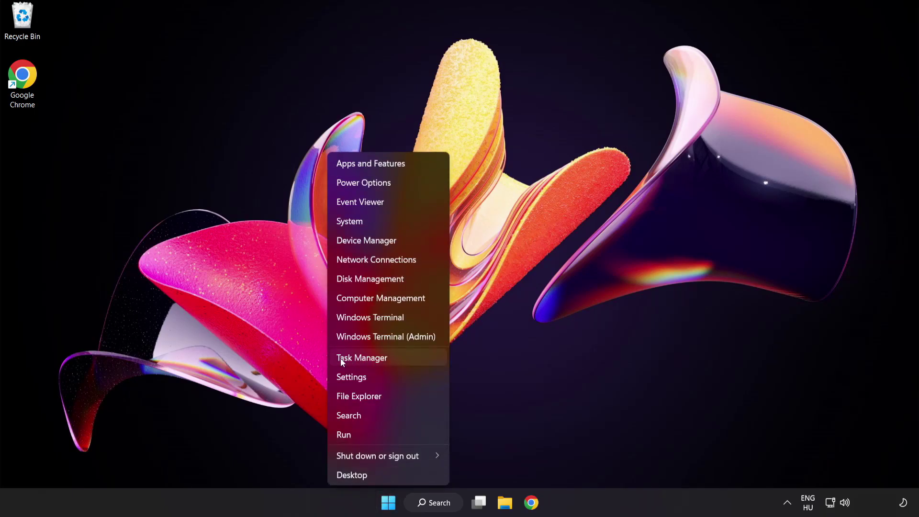
{"action": "left_click", "coordinate": [397, 358]}
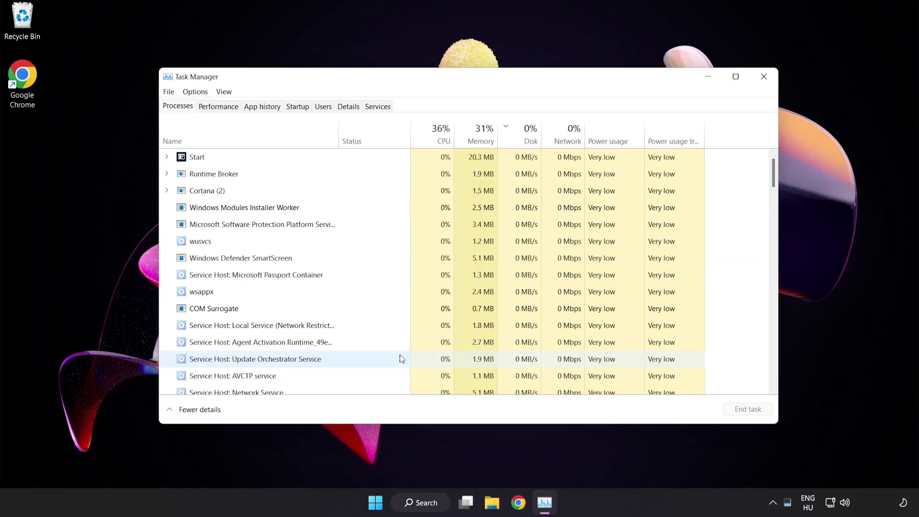
- Disable Cortana, Phone Link, Terminal and Windows Security notification icon at startup, then close Task Manager
{"action": "left_click", "coordinate": [305, 112]}
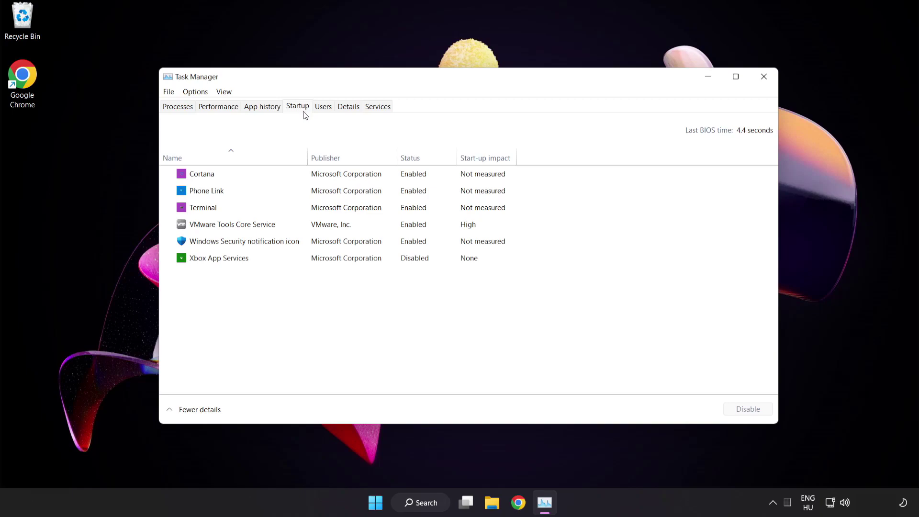
{"action": "left_click", "coordinate": [305, 180]}
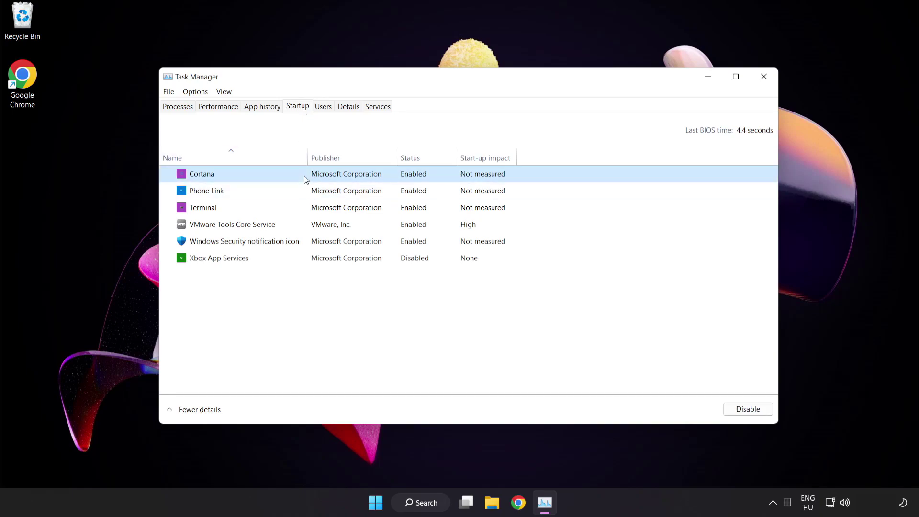
{"action": "left_click", "coordinate": [748, 411]}
{"action": "left_click", "coordinate": [284, 191]}
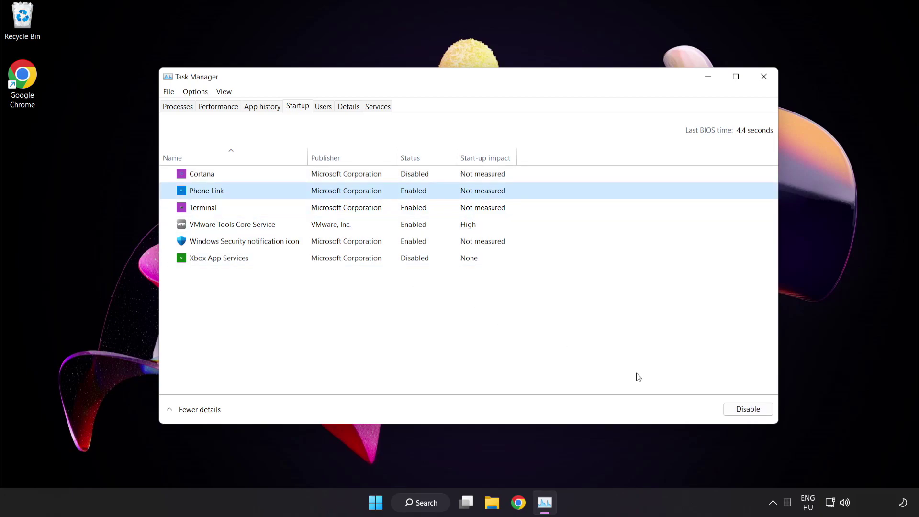
{"action": "left_click", "coordinate": [745, 413]}
{"action": "left_click", "coordinate": [291, 208]}
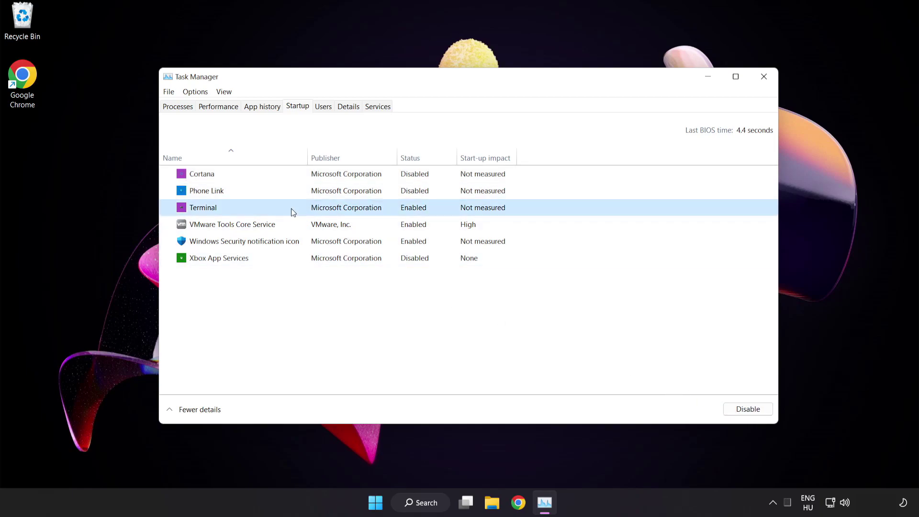
{"action": "left_click", "coordinate": [746, 410]}
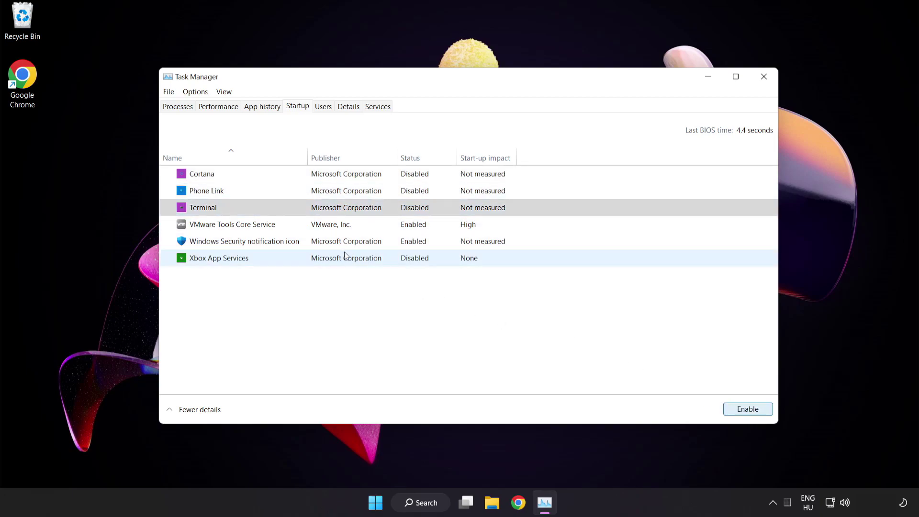
{"action": "left_click", "coordinate": [312, 243]}
{"action": "left_click", "coordinate": [741, 413]}
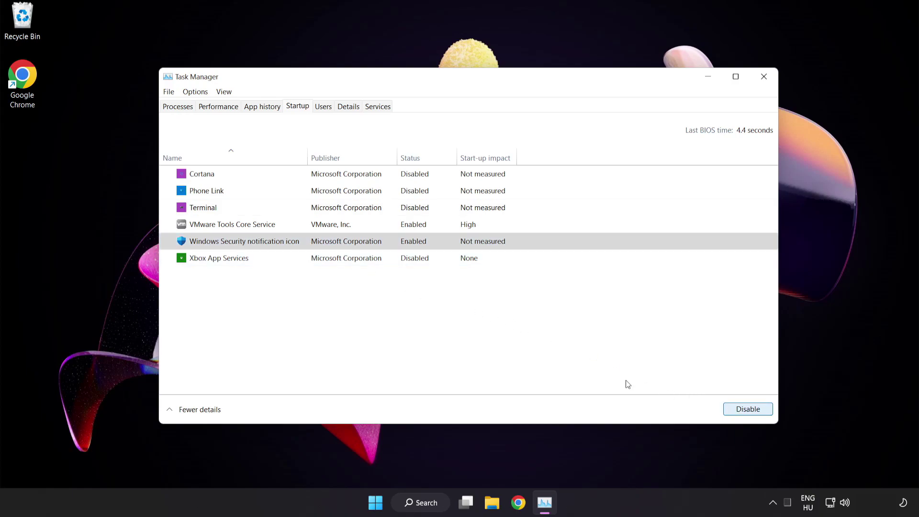
{"action": "left_click", "coordinate": [764, 78]}
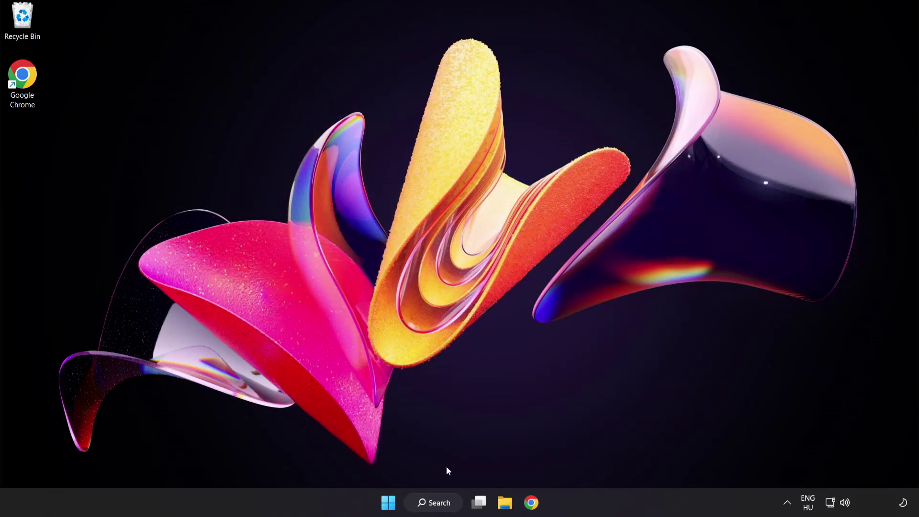
- Search for 'cmd' and run Command Prompt as administrator
{"action": "left_click", "coordinate": [434, 505]}
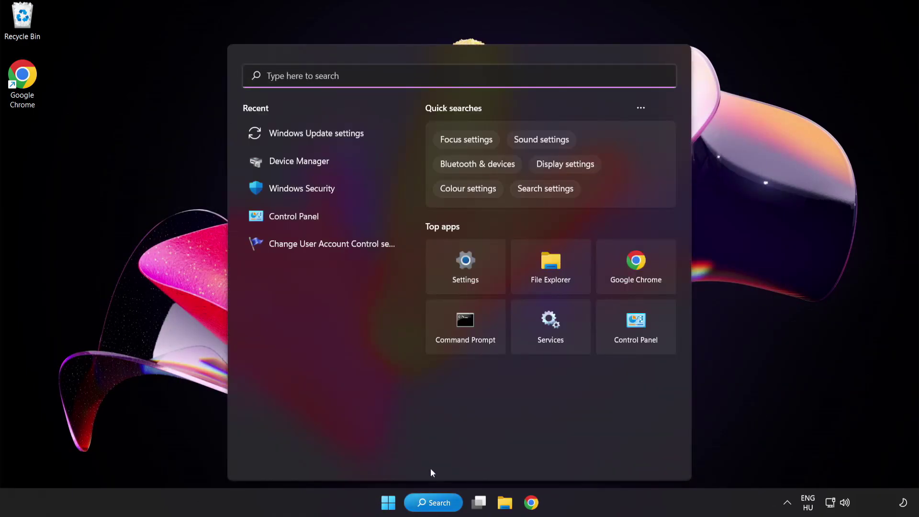
{"action": "type", "text": "cmd"}
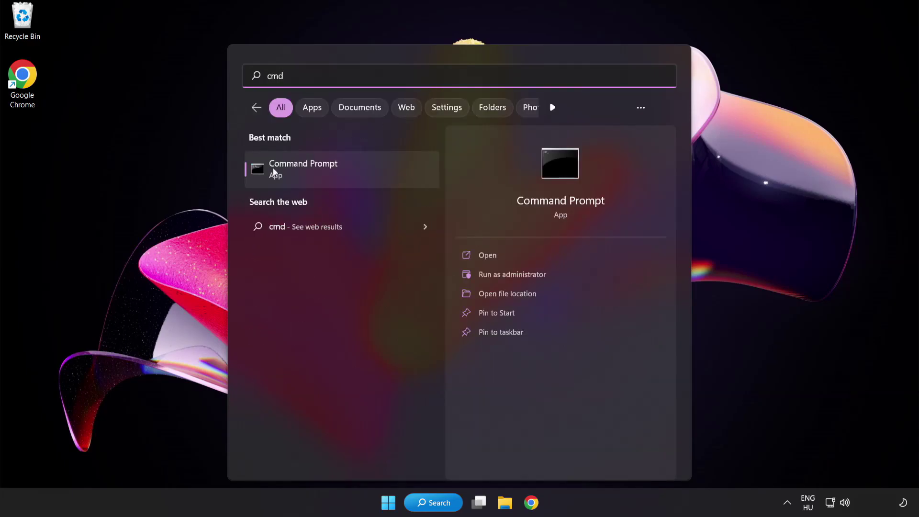
{"action": "right_click", "coordinate": [344, 176]}
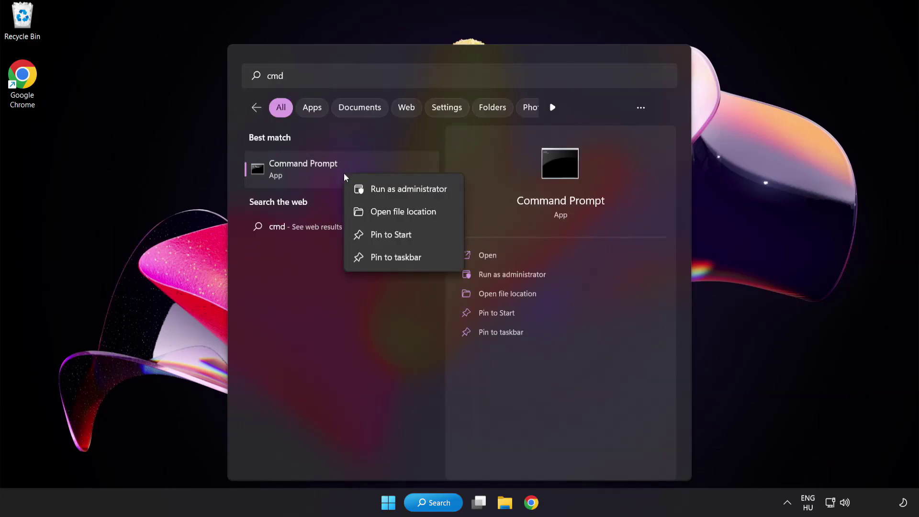
{"action": "left_click", "coordinate": [387, 192]}
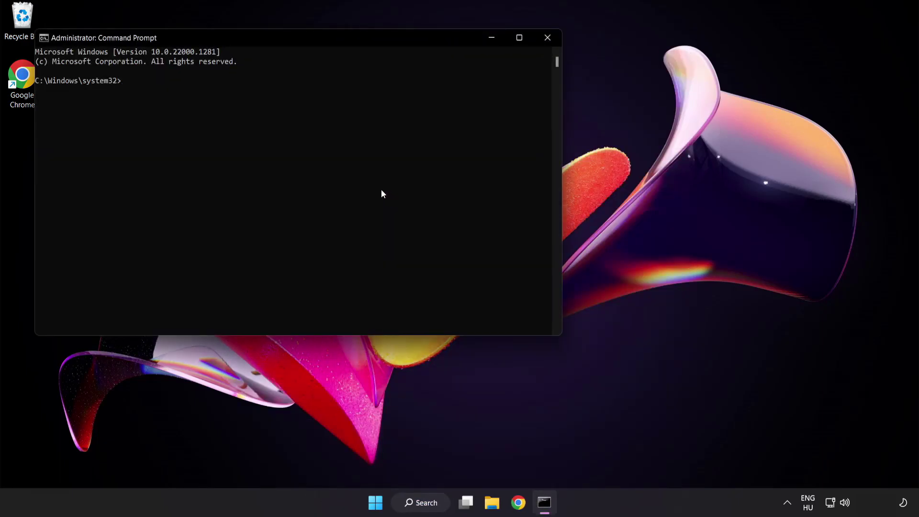
- Centre the administrator Command Prompt and run sfc /scannow, which finds no integrity violations
{"action": "left_click_drag", "start_coordinate": [261, 39], "coordinate": [399, 89]}
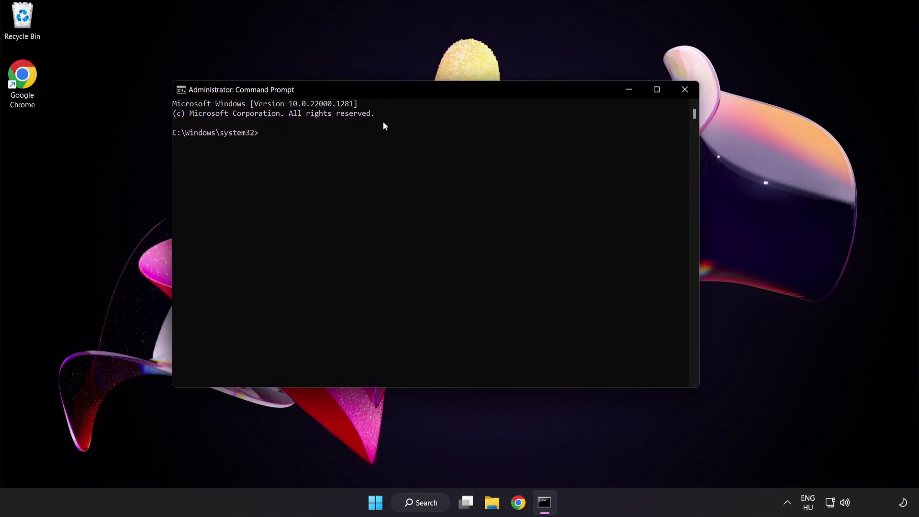
{"action": "type", "text": "sfc /scannow"}
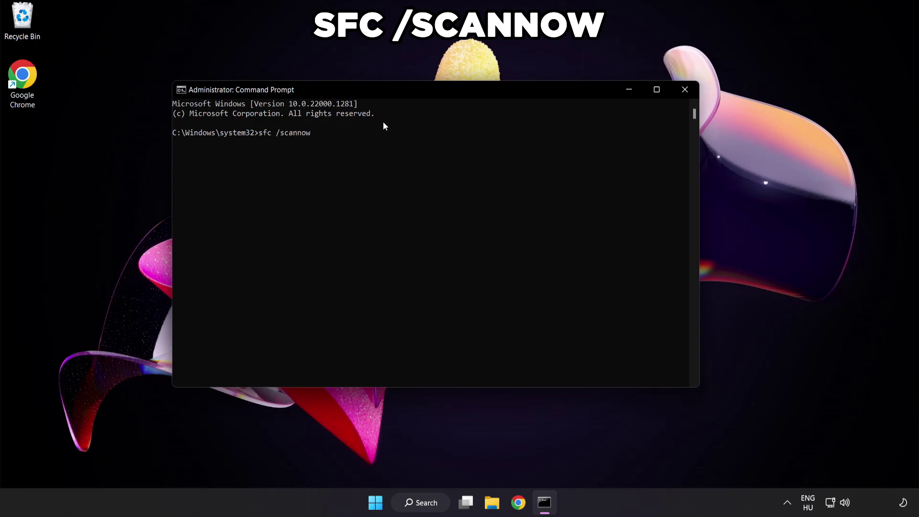
{"action": "key", "text": "Return"}
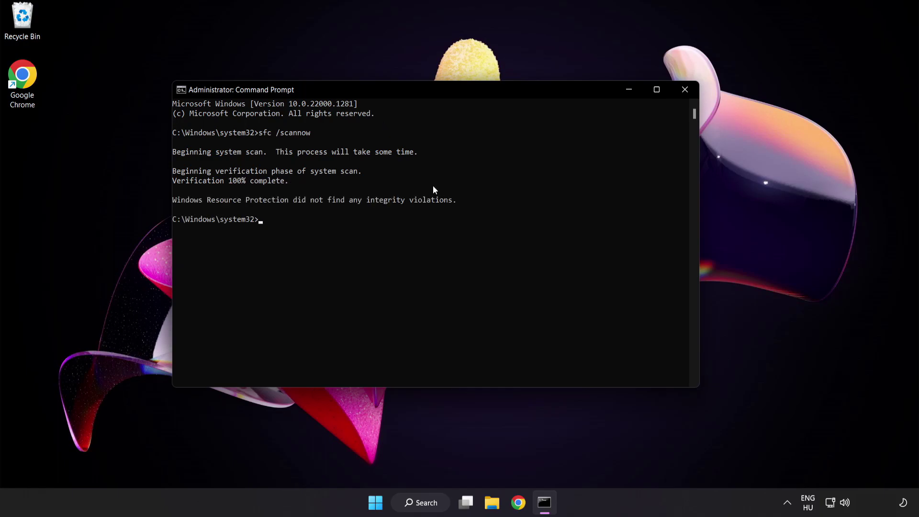
- Close the administrator Command Prompt and bring up the Start menu's power options
{"action": "left_click", "coordinate": [683, 92]}
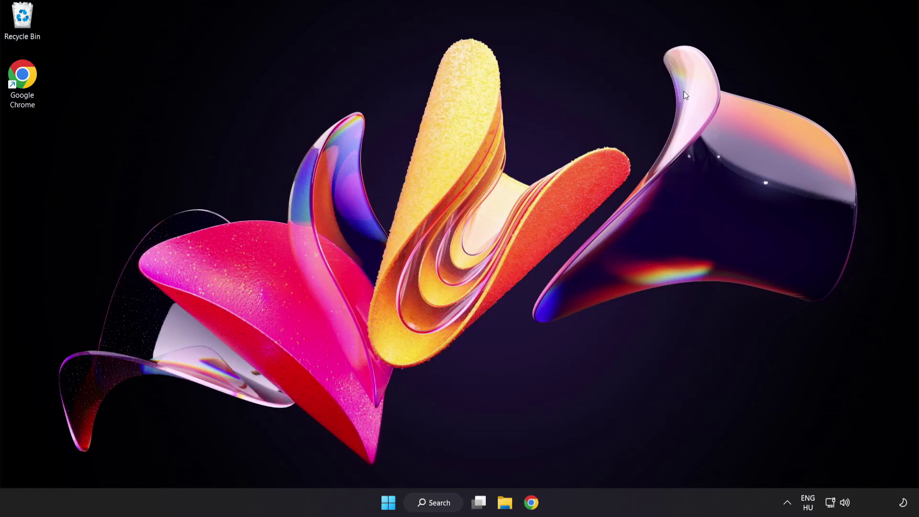
{"action": "left_click", "coordinate": [388, 502]}
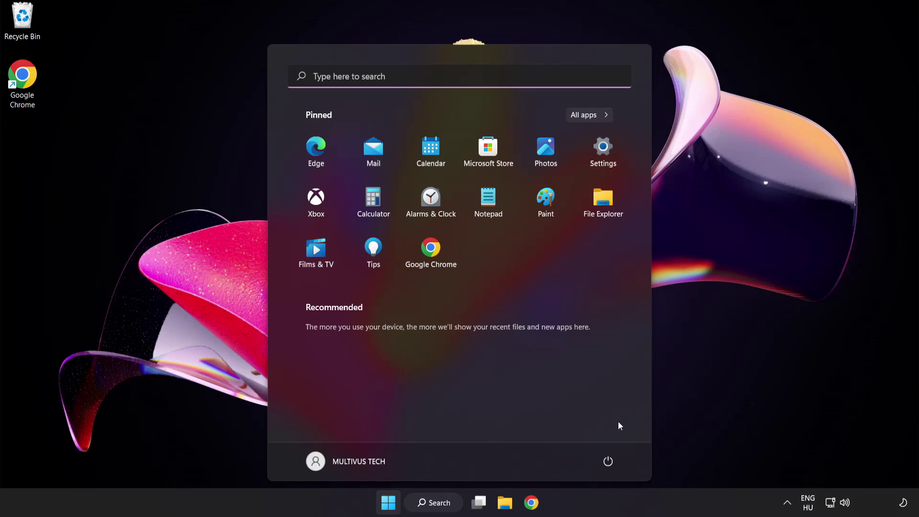
{"action": "left_click", "coordinate": [609, 462]}
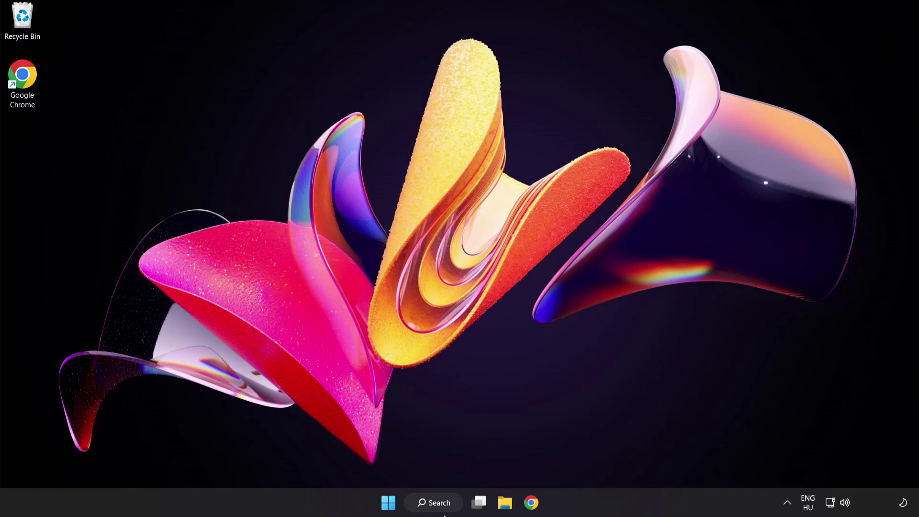
- Search for 'security' and launch the Windows Security app
{"action": "left_click", "coordinate": [444, 508]}
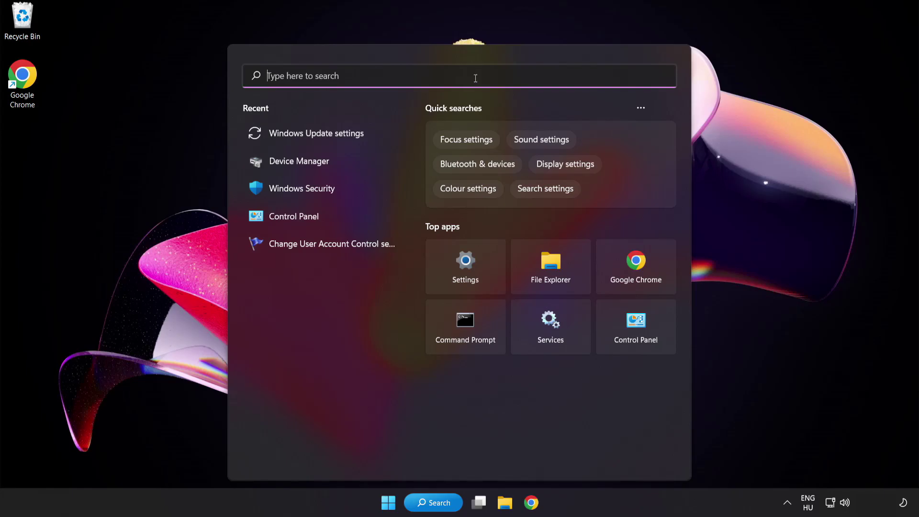
{"action": "type", "text": "security"}
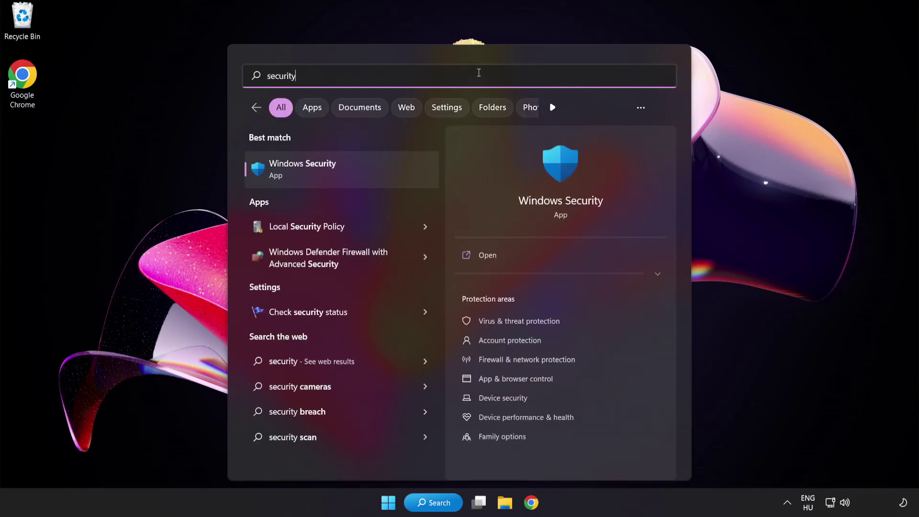
{"action": "left_click", "coordinate": [347, 168]}
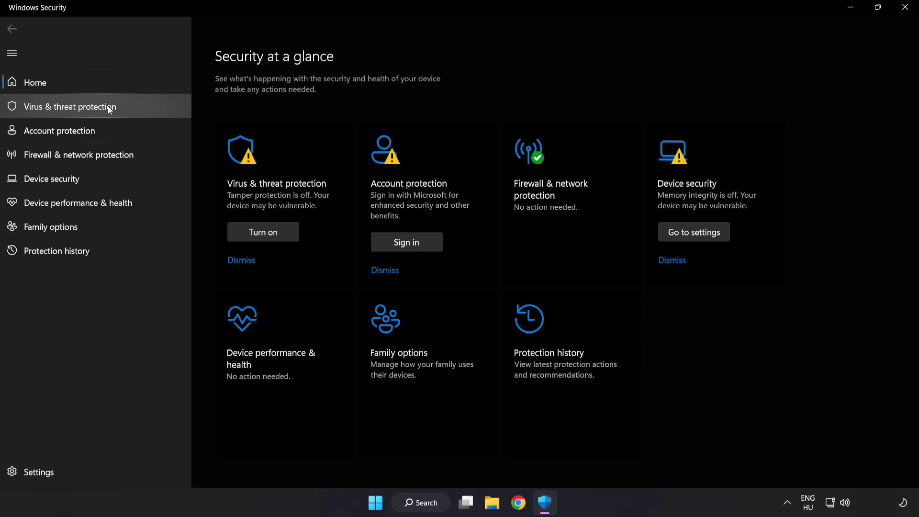
- Go through Virus & threat protection > Manage settings to the Exclusions page
{"action": "left_click", "coordinate": [140, 107]}
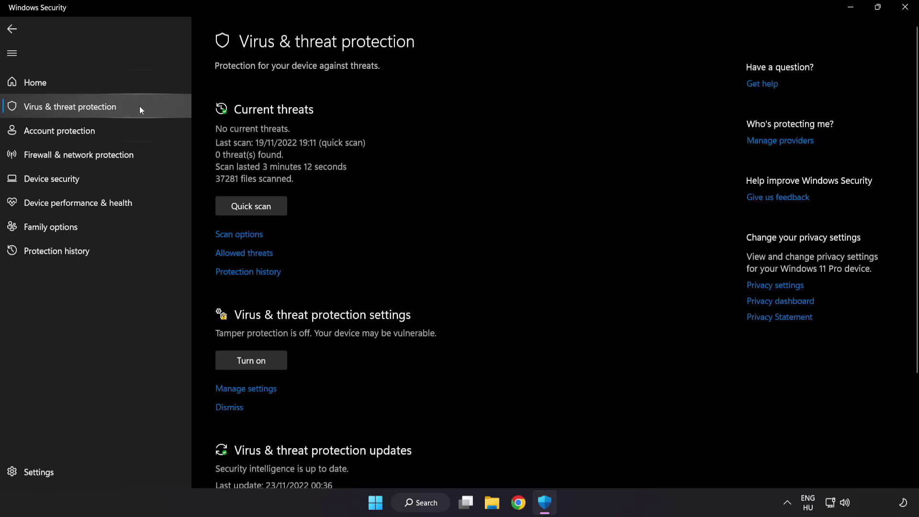
{"action": "scroll", "coordinate": [581, 137], "scroll_direction": "down", "scroll_amount": 3}
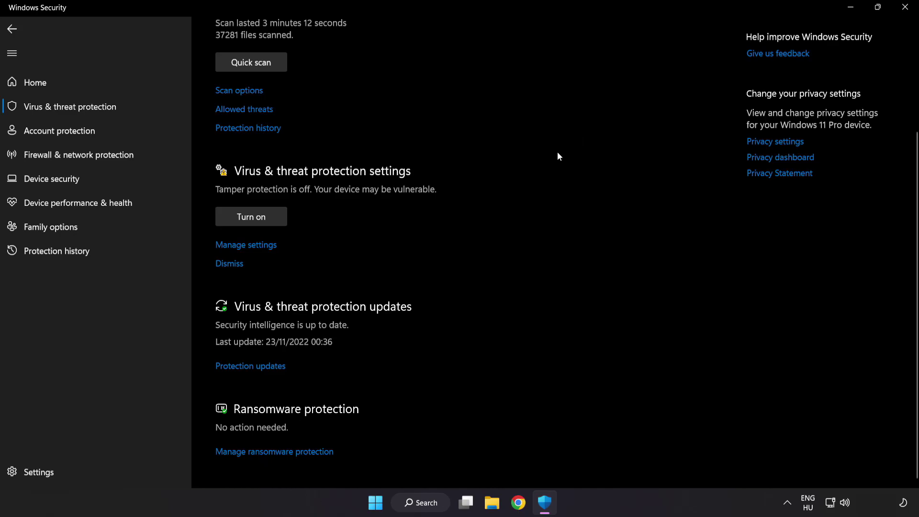
{"action": "left_click", "coordinate": [253, 246]}
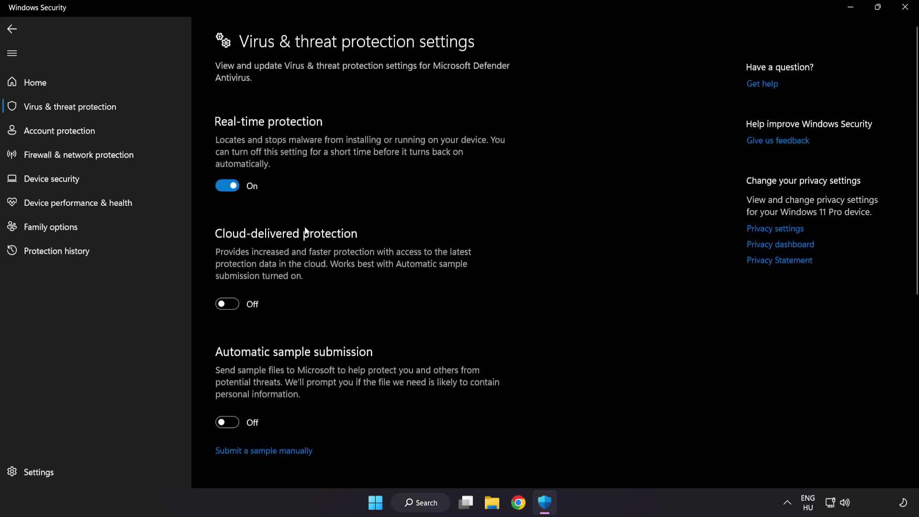
{"action": "scroll", "coordinate": [534, 249], "scroll_direction": "down", "scroll_amount": 6}
{"action": "scroll", "coordinate": [535, 254], "scroll_direction": "down", "scroll_amount": 1}
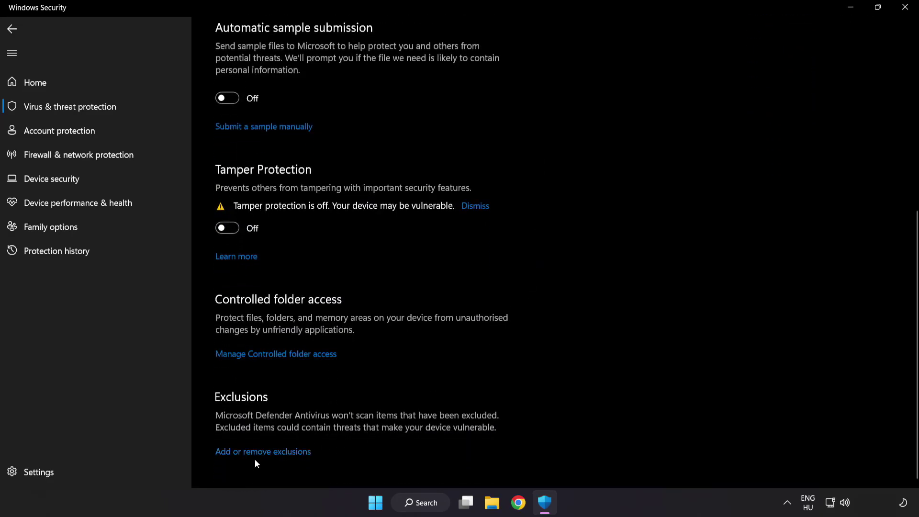
{"action": "left_click", "coordinate": [268, 452]}
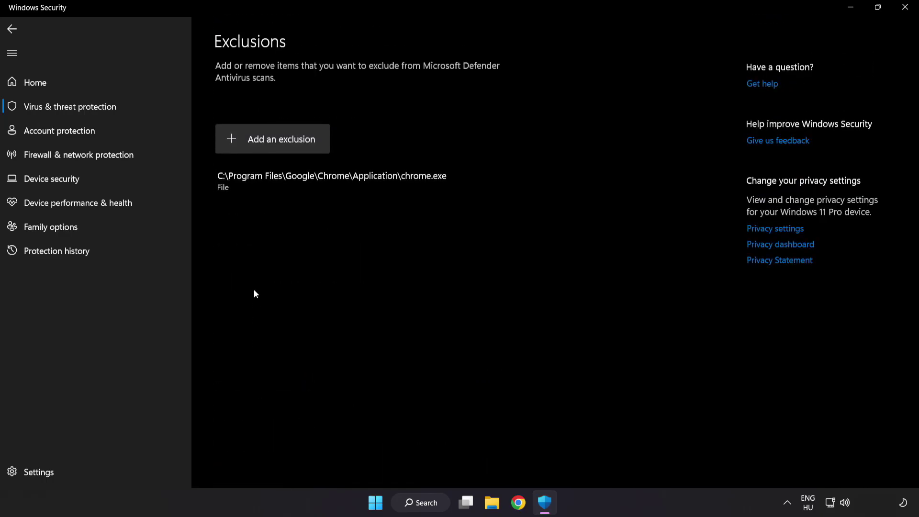
- Choose File from the Add an exclusion menu to open the file picker
{"action": "left_click", "coordinate": [274, 145]}
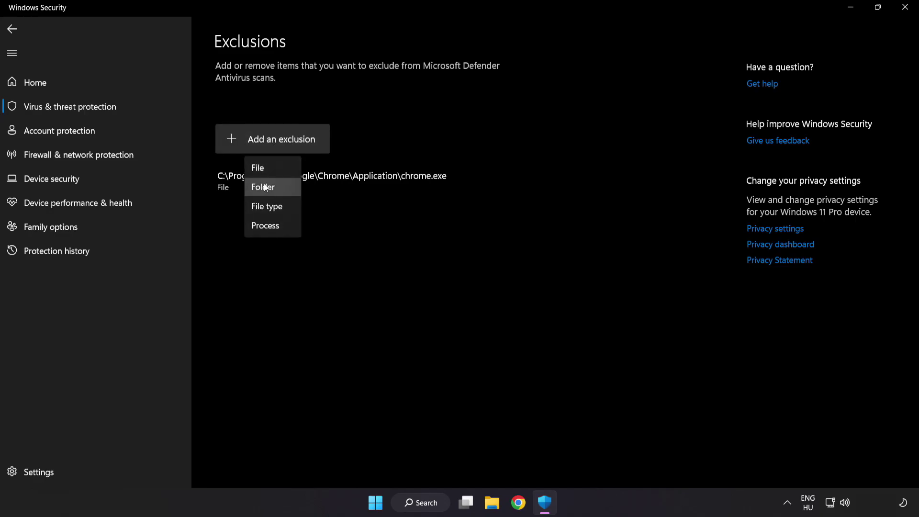
{"action": "left_click", "coordinate": [268, 169]}
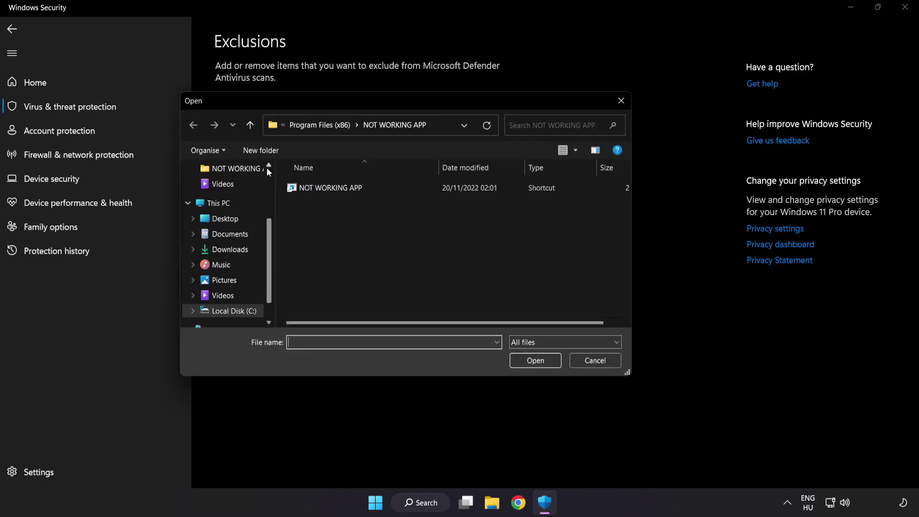
- In the file picker, browse from This PC into Local Disk (C:) > Program Files (x86)
{"action": "left_click", "coordinate": [294, 129]}
{"action": "left_click", "coordinate": [301, 125]}
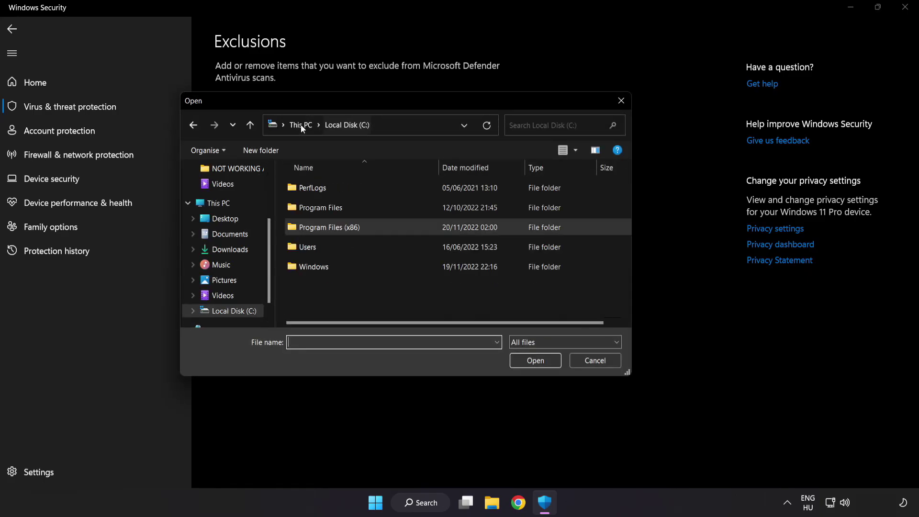
{"action": "left_click", "coordinate": [304, 124]}
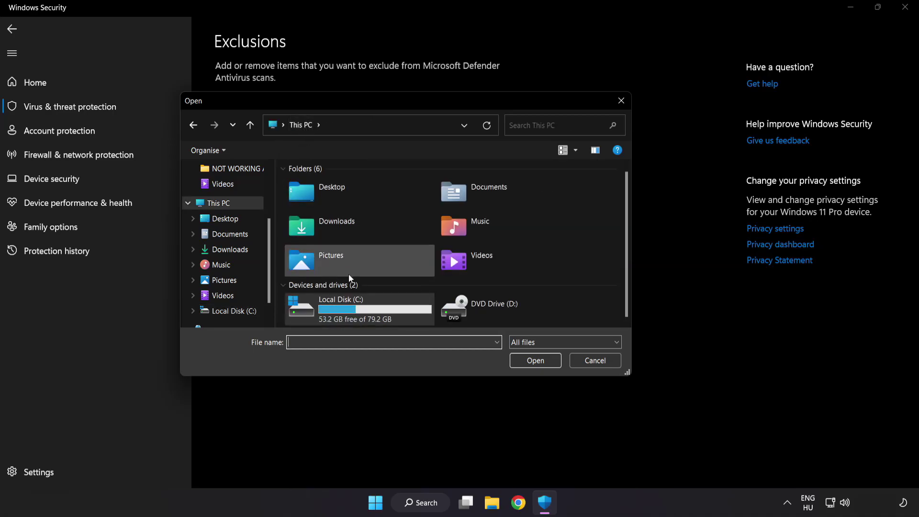
{"action": "double_click", "coordinate": [342, 314]}
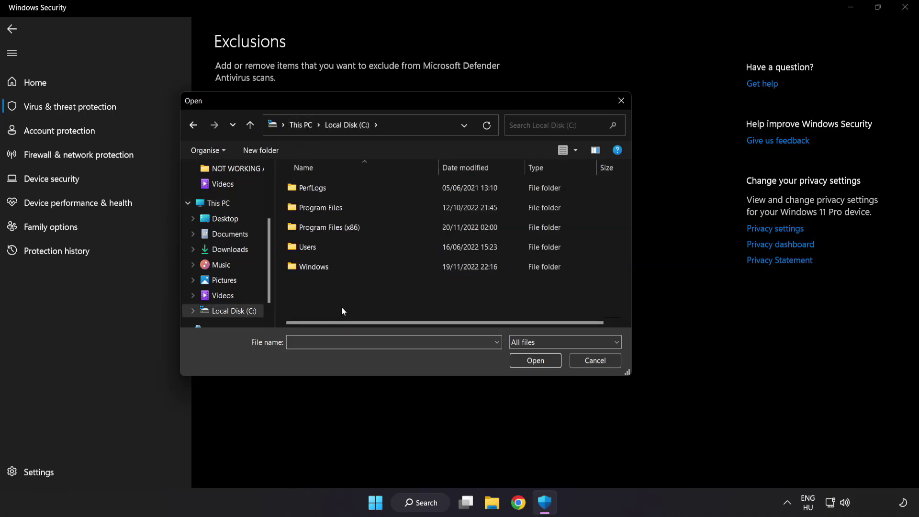
{"action": "double_click", "coordinate": [353, 223]}
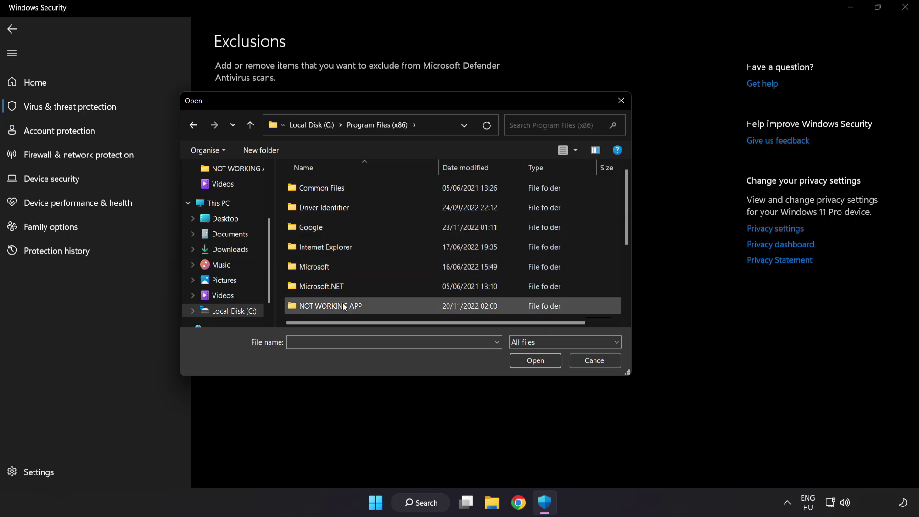
- Pick the NOT WORKING APP shortcut as the exclusion, then close Windows Security
{"action": "scroll", "coordinate": [340, 302], "scroll_direction": "down", "scroll_amount": 1}
{"action": "left_click", "coordinate": [359, 250]}
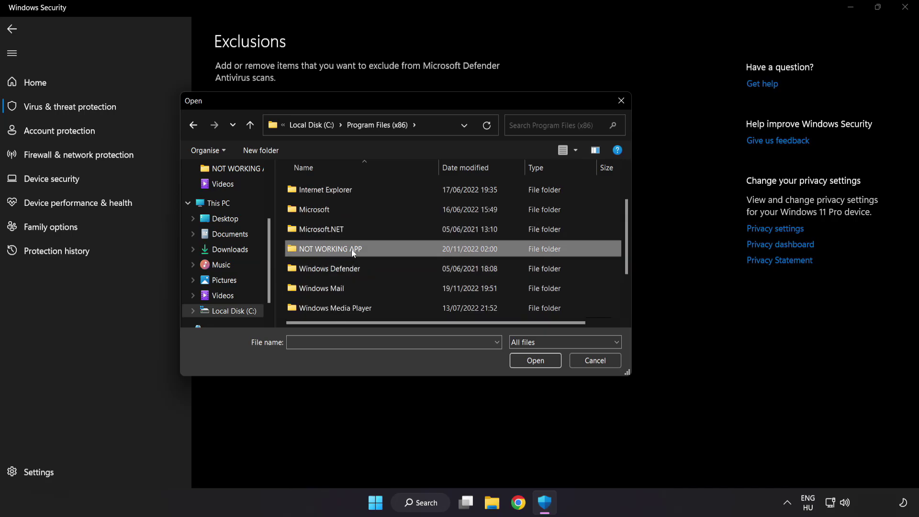
{"action": "double_click", "coordinate": [365, 250]}
{"action": "left_click", "coordinate": [336, 191]}
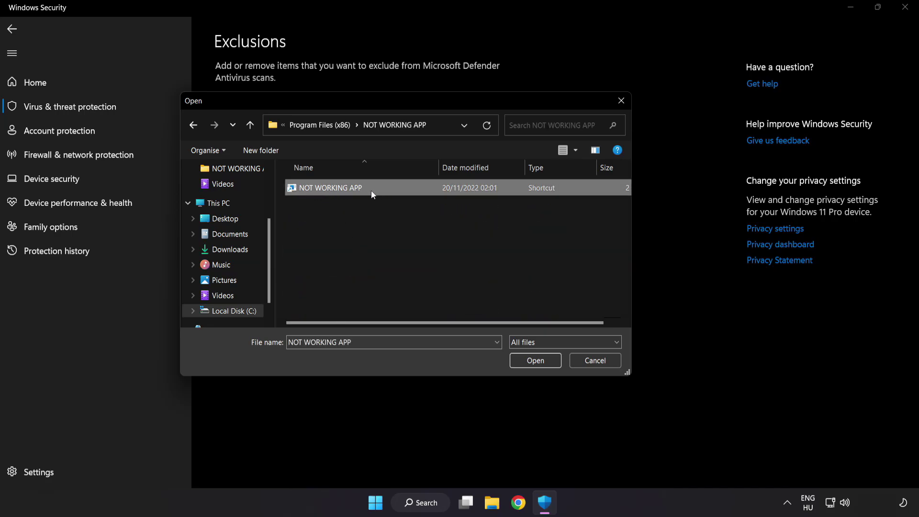
{"action": "left_click", "coordinate": [537, 365]}
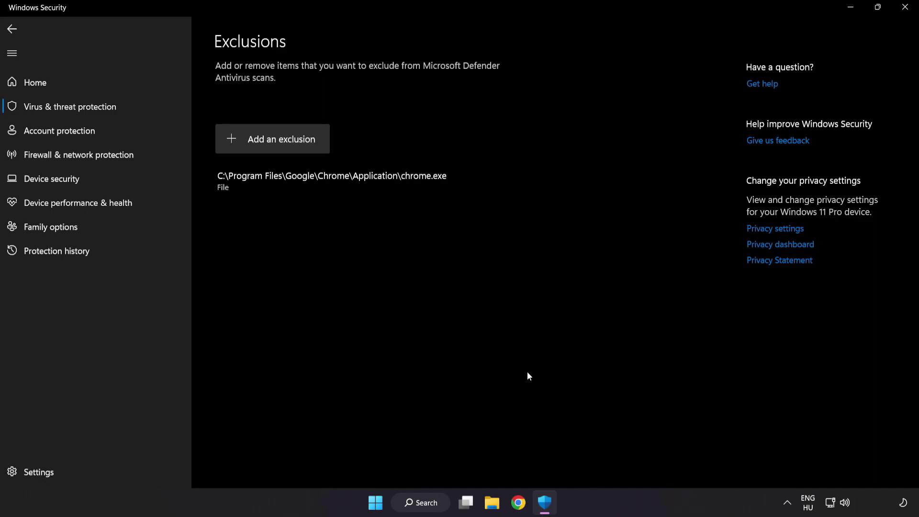
{"action": "left_click", "coordinate": [903, 15]}
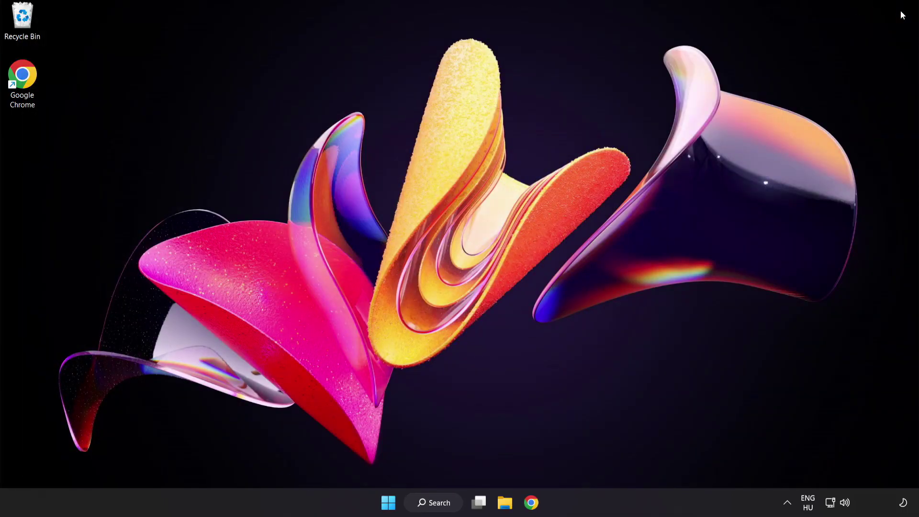
- Bring up the Start menu's power options showing Sleep, Shut down and Restart
{"action": "key", "text": "super"}
{"action": "left_click", "coordinate": [609, 461]}
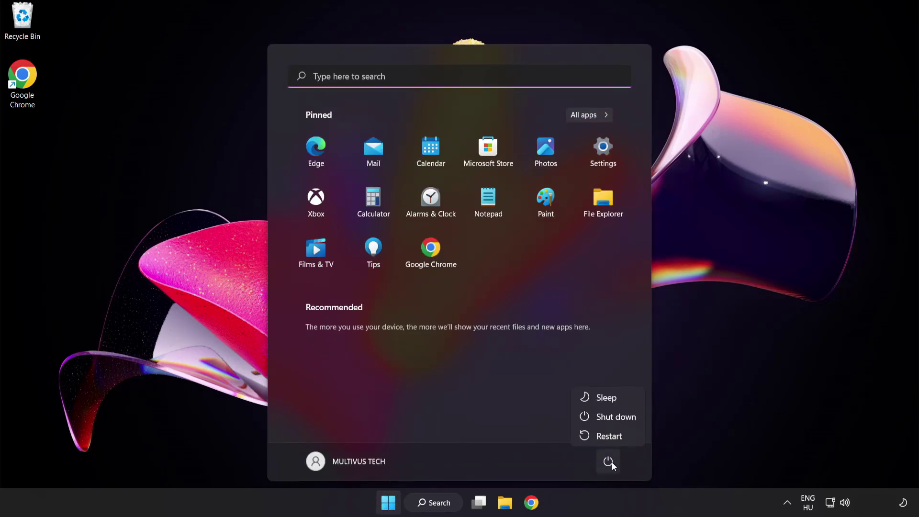